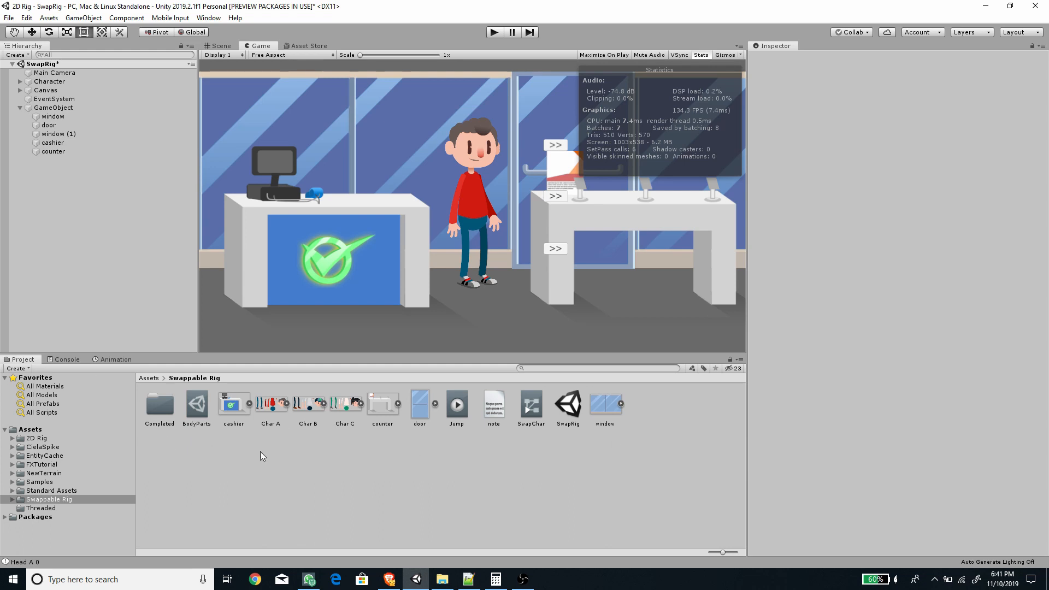
Inspect the import settings of the cashier, counter, door and window sprites in the Swappable Rig folder
click(233, 412)
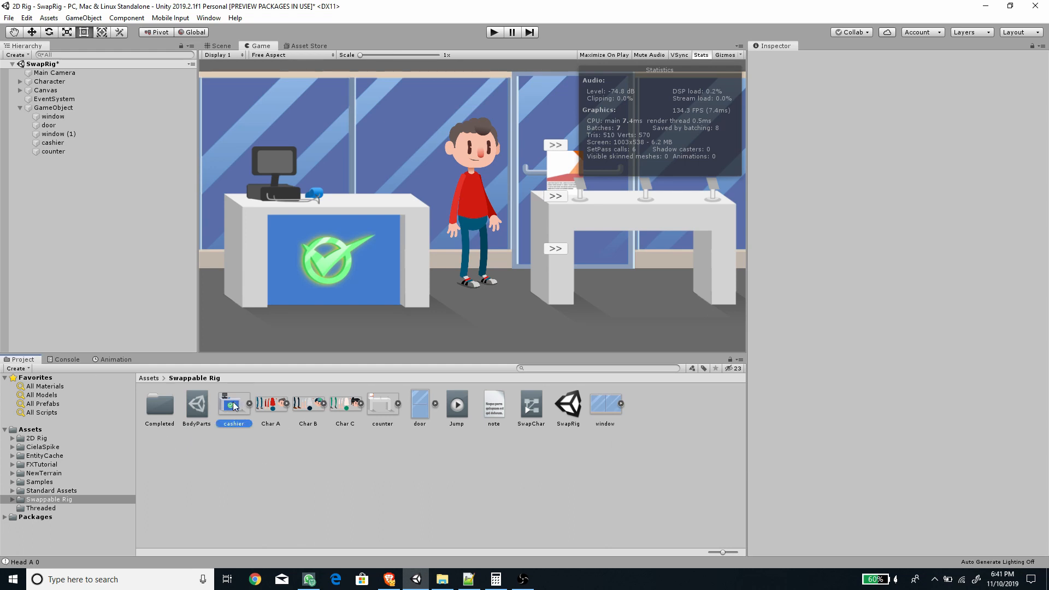
click(415, 407)
click(384, 401)
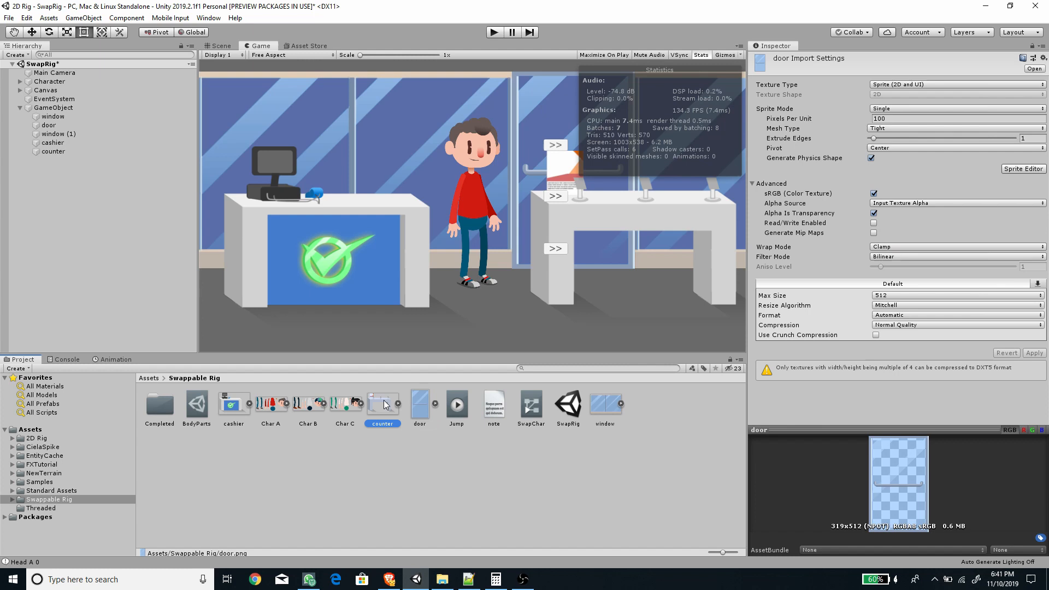
click(597, 418)
click(231, 405)
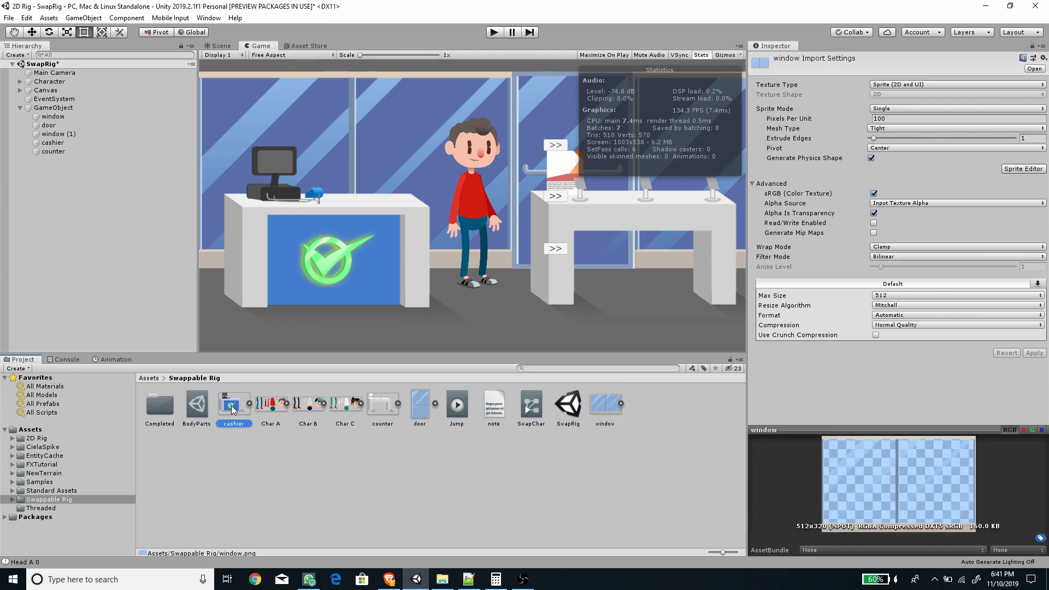
click(382, 404)
click(412, 406)
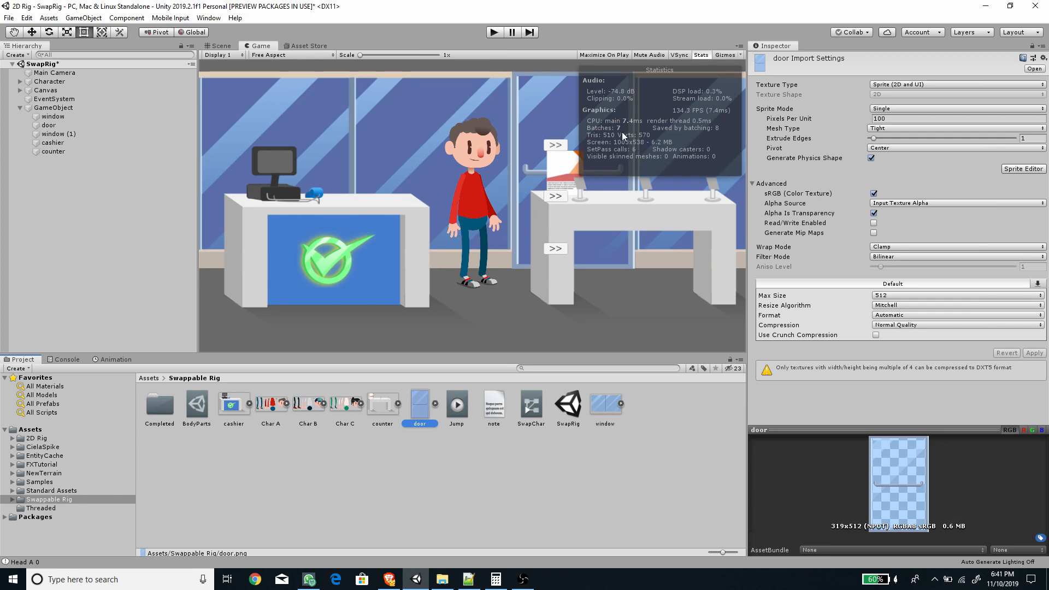
Deactivate the background GameObject parent and reactivate it to compare the rendering statistics
click(69, 110)
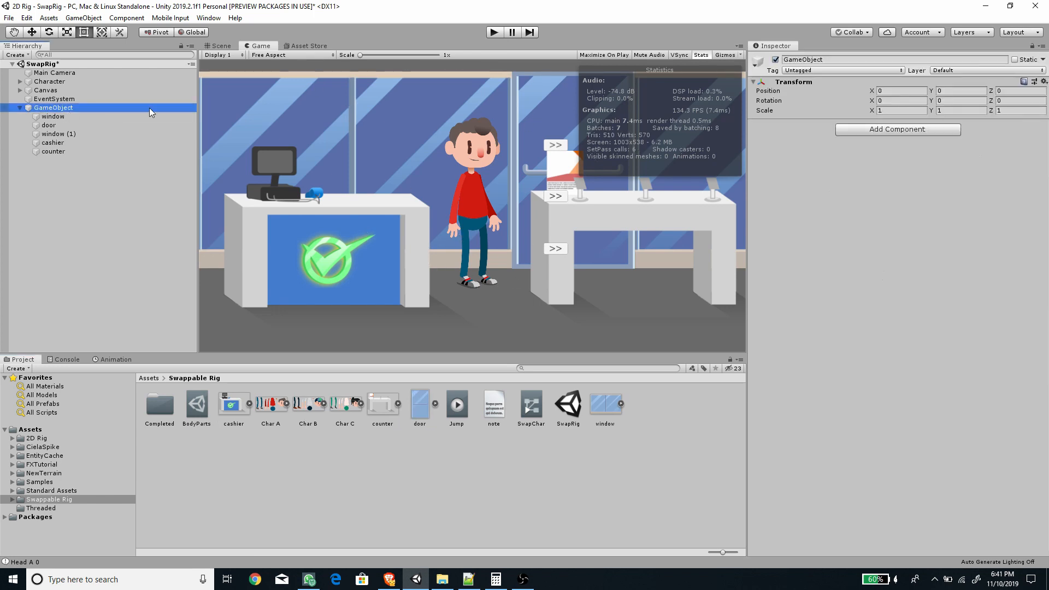
click(775, 59)
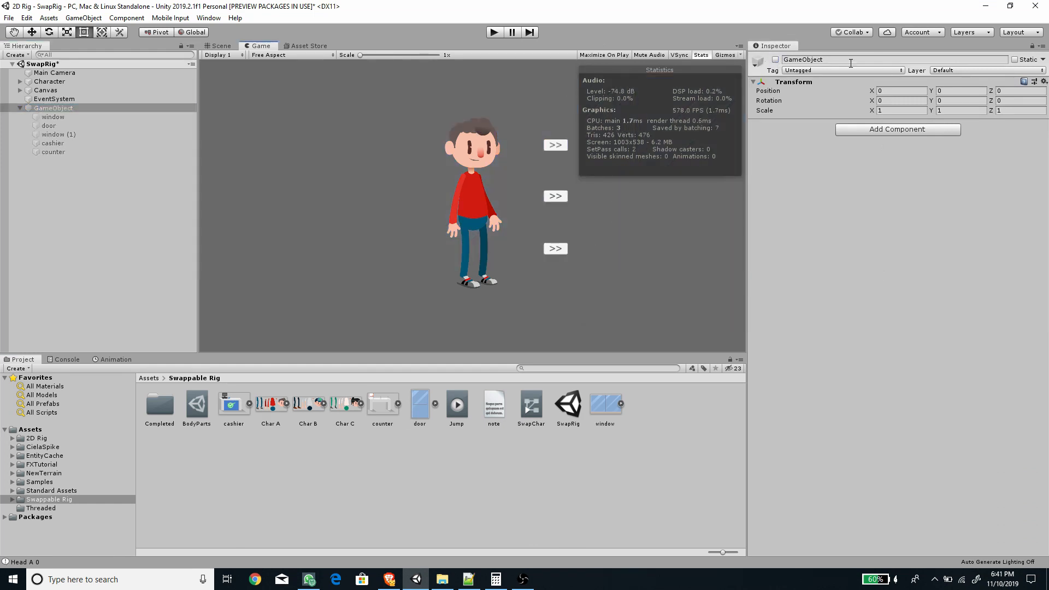
click(775, 59)
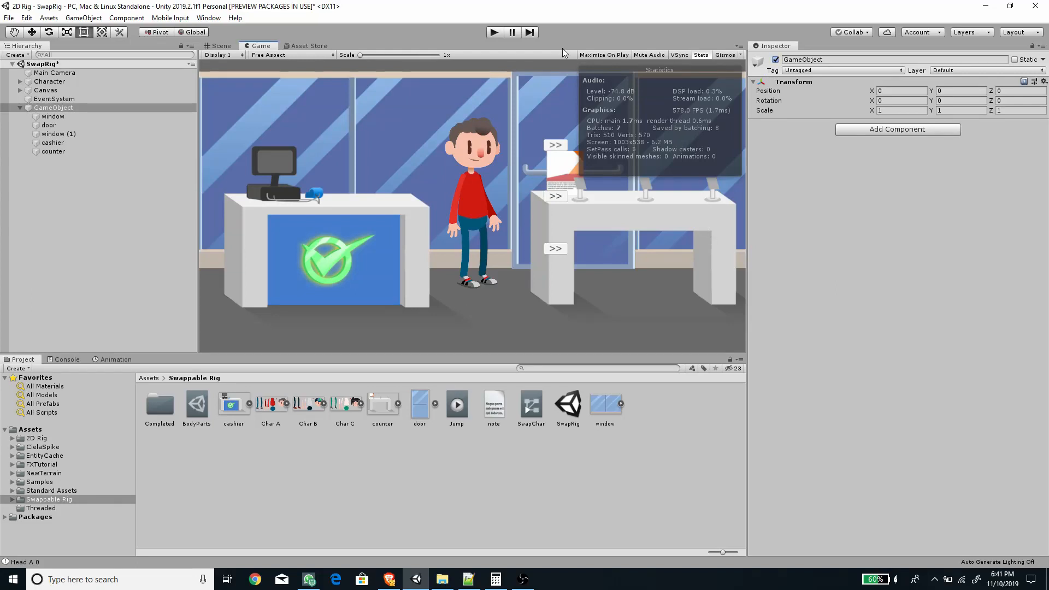
Run the scene, swap the character's head, body and legs while examining the batch statistics, and stop the run
click(495, 32)
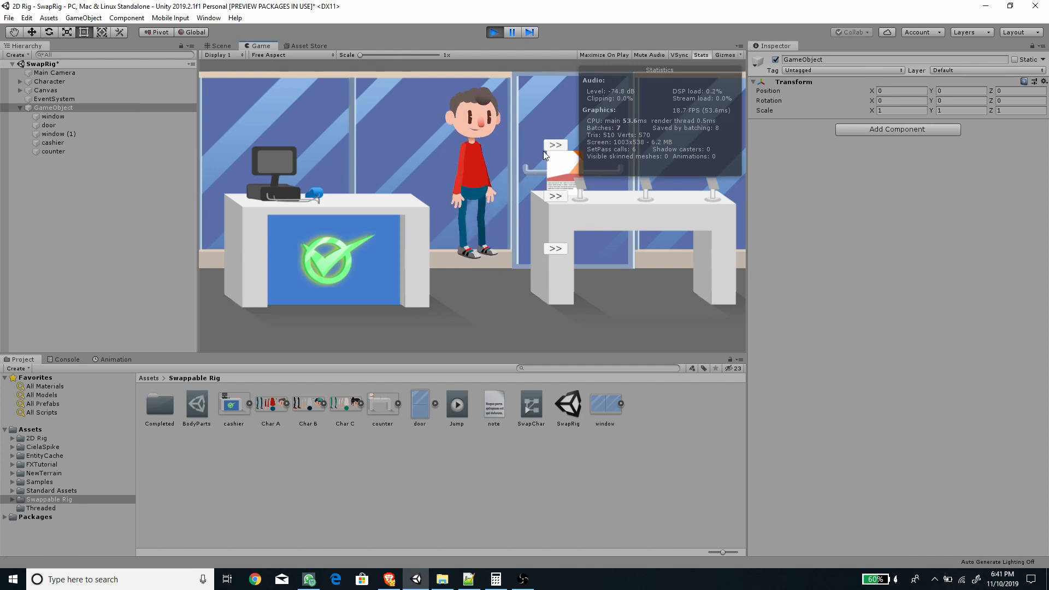
click(556, 147)
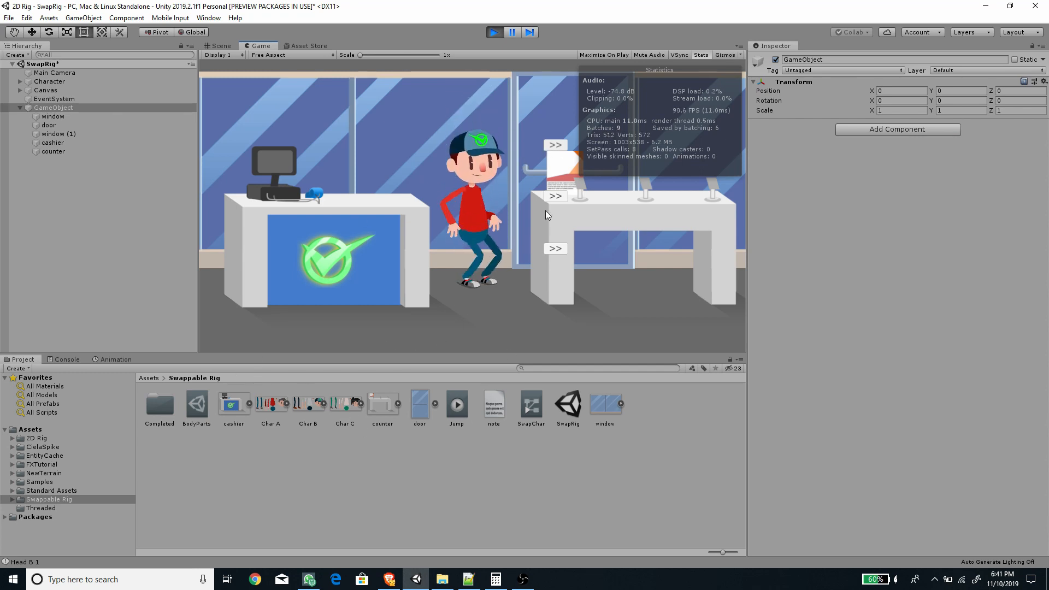
click(554, 195)
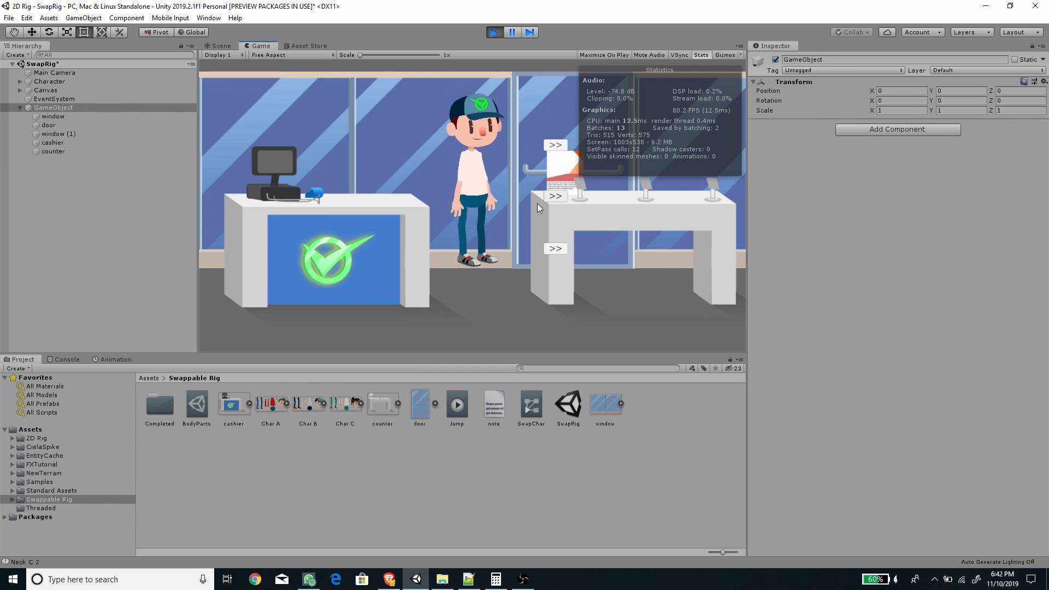
click(555, 196)
click(556, 249)
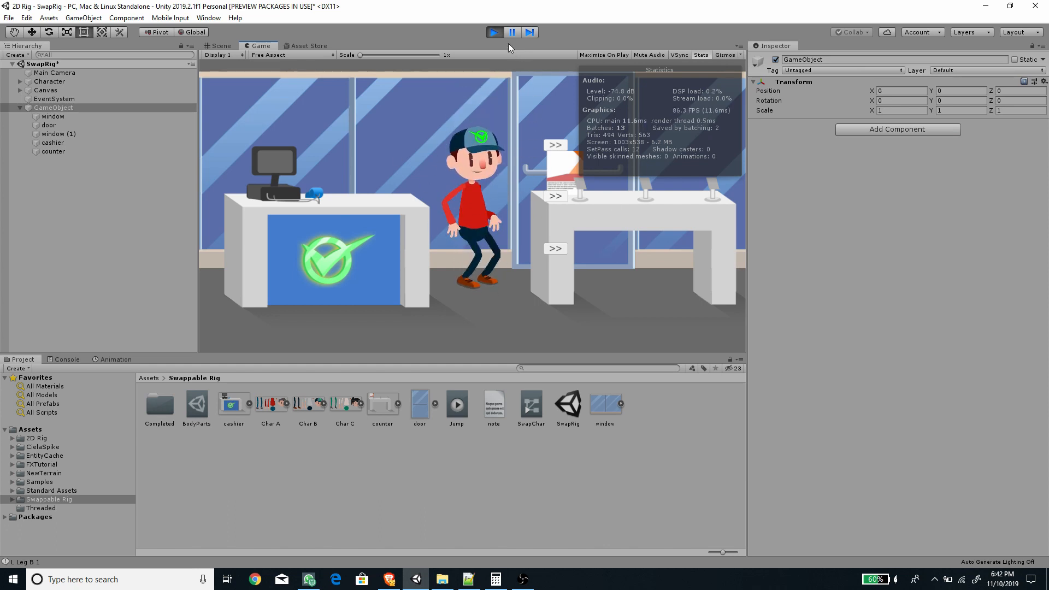
click(493, 34)
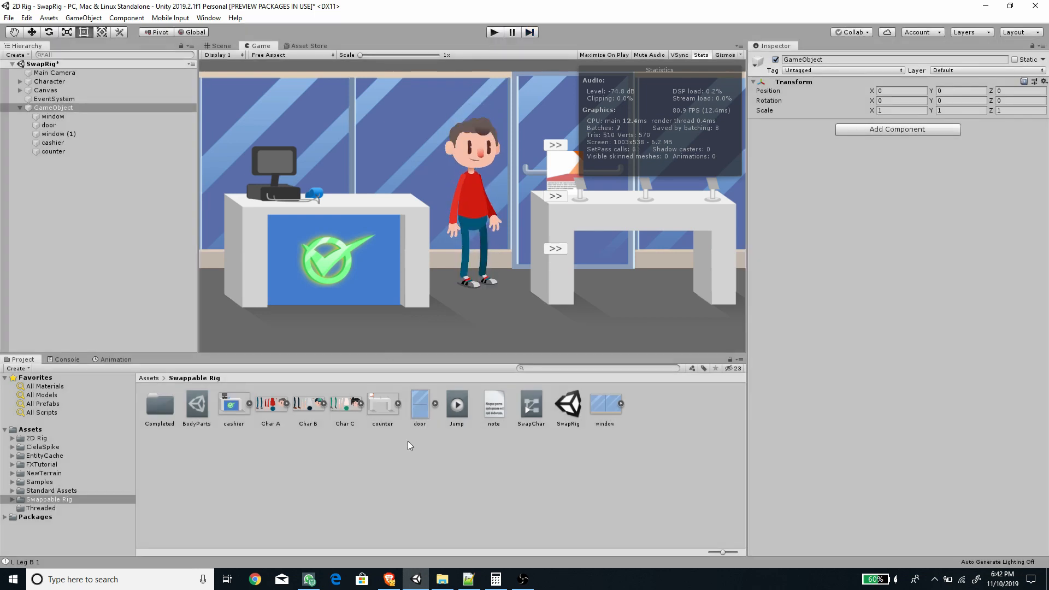
Create a sprite atlas named Atlas in the Swappable Rig folder
click(410, 498)
right_click(405, 482)
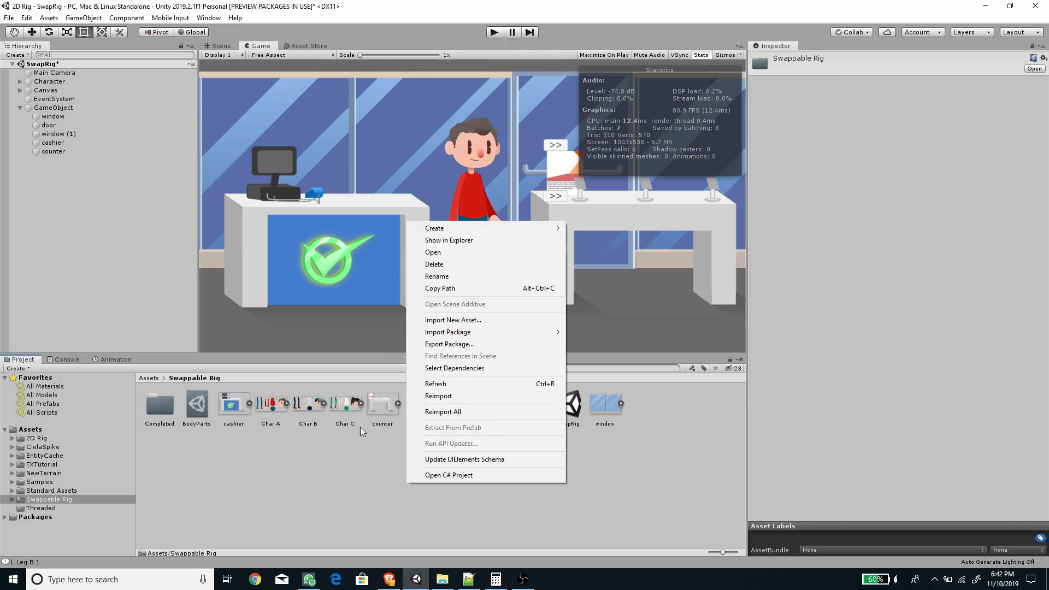
mouse_move(461, 232)
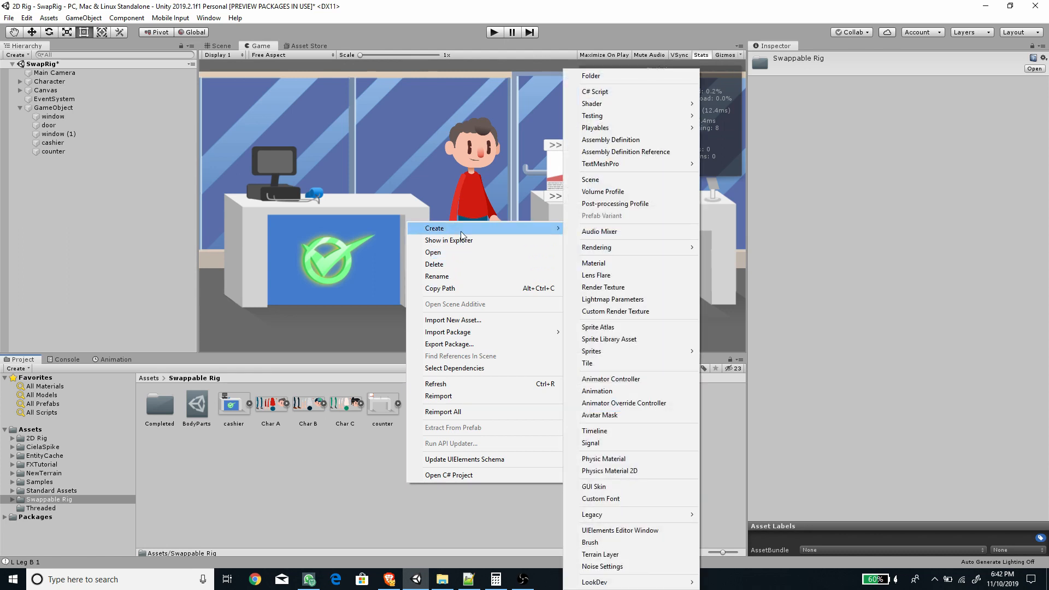
click(598, 327)
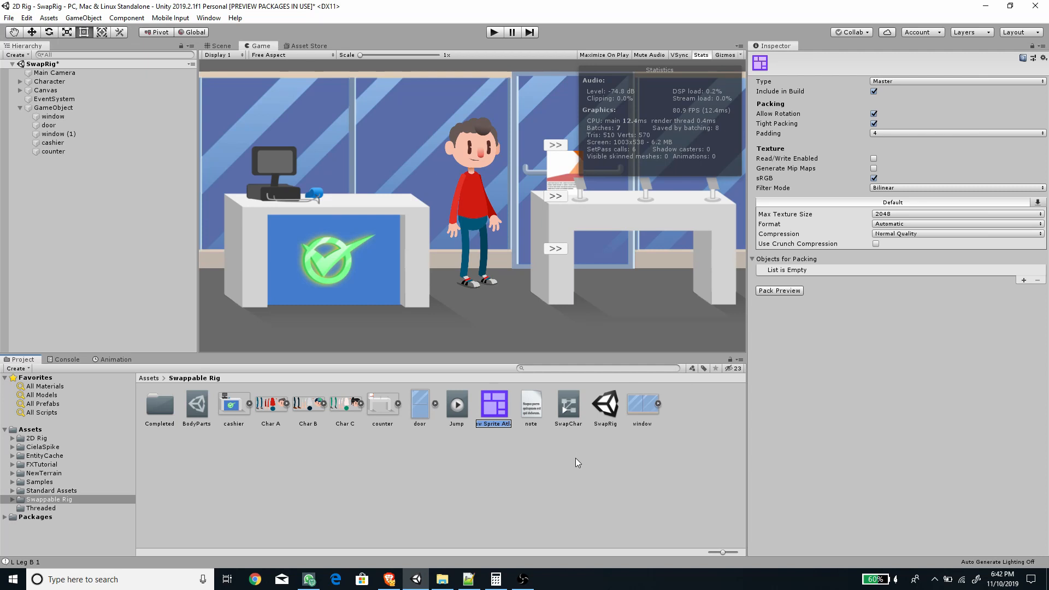
text(Atlas)
key(Return)
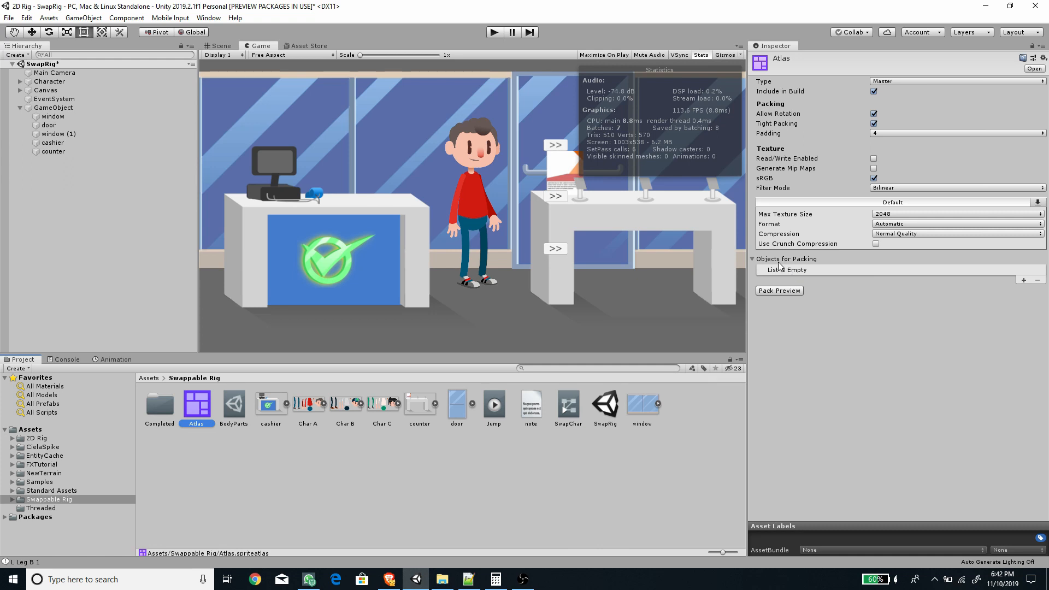
click(1023, 280)
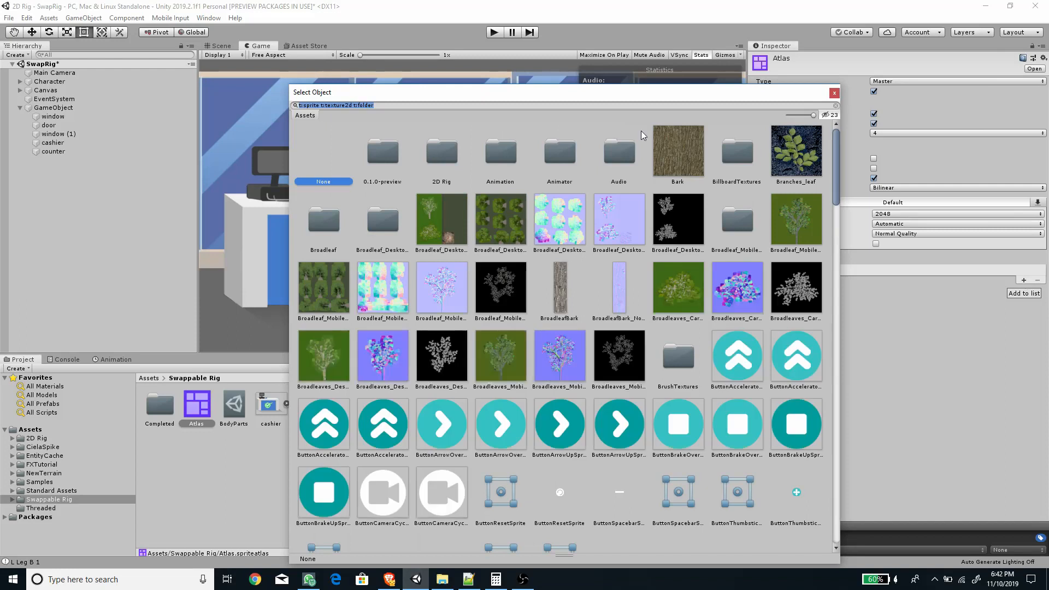
click(834, 94)
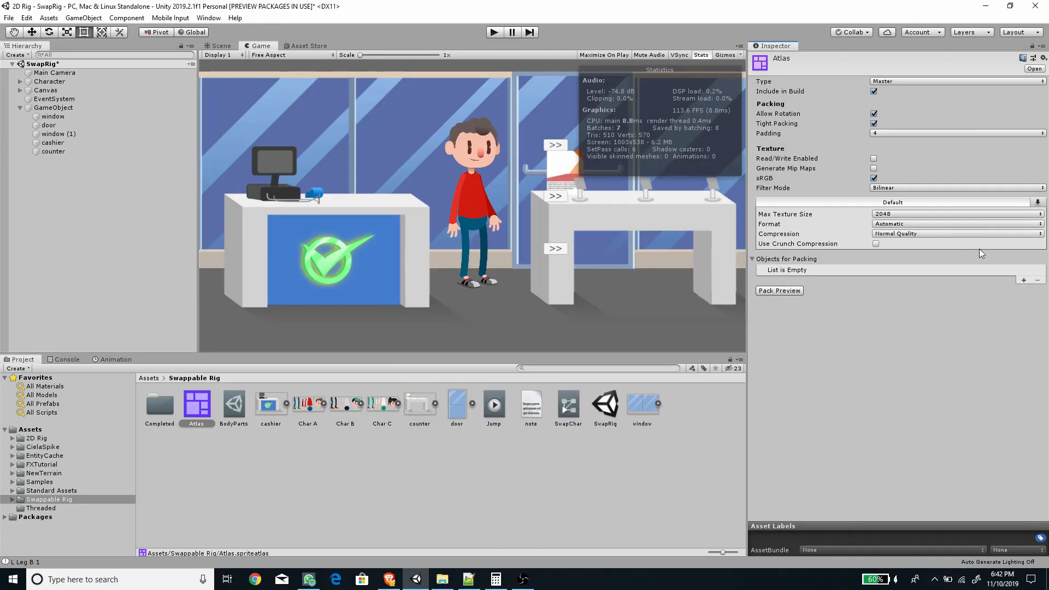
click(1022, 280)
click(833, 94)
Add the cashier, Char A, Char B, Char C, counter, door and window textures to Atlas's objects for packing and generate the pack preview
click(270, 405)
ctrl+click(320, 405)
ctrl+click(352, 405)
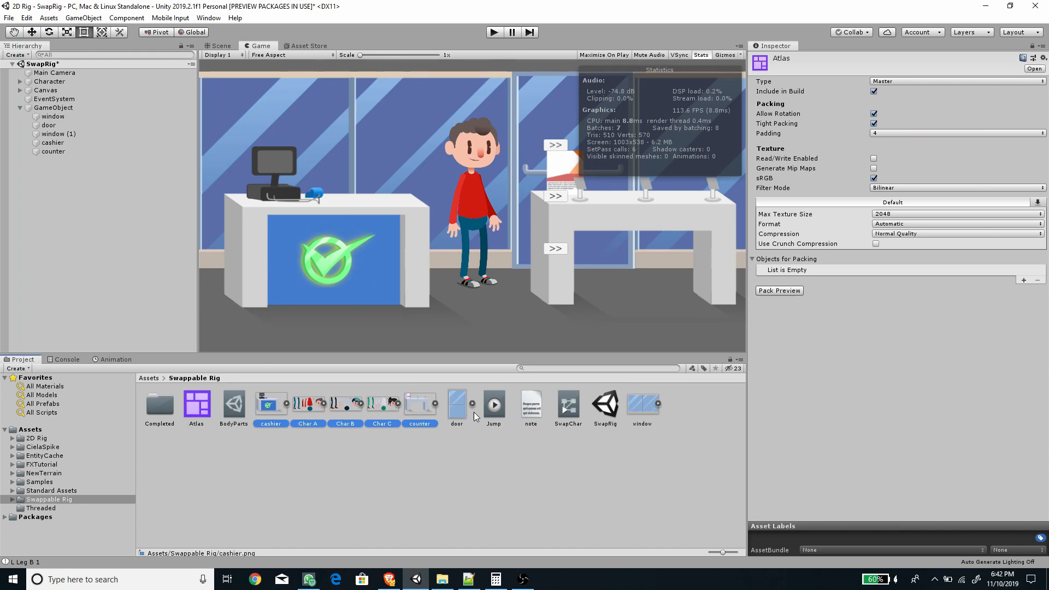
drag(642, 406, 785, 262)
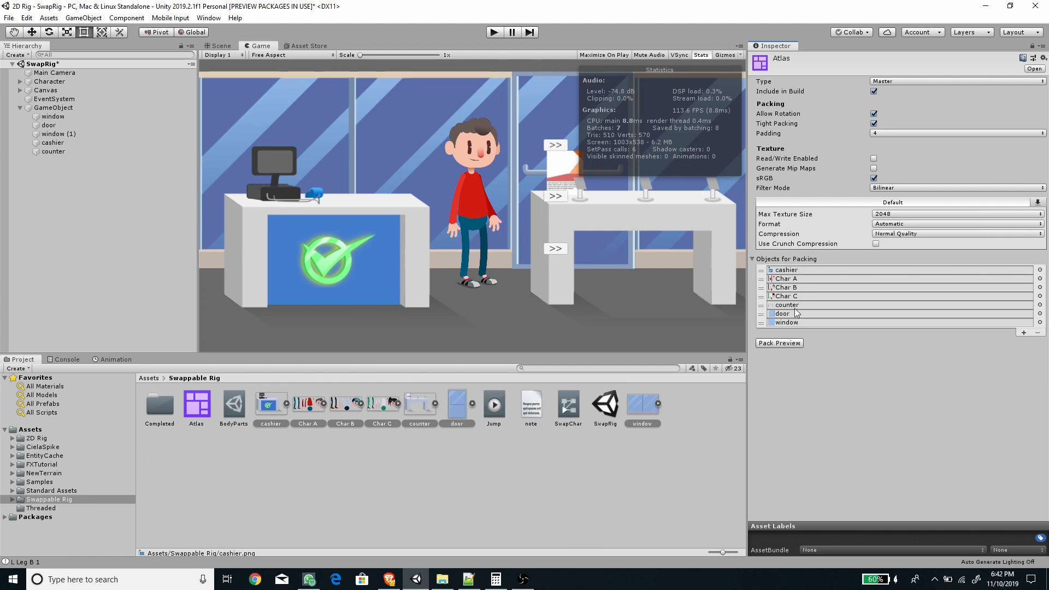
click(778, 343)
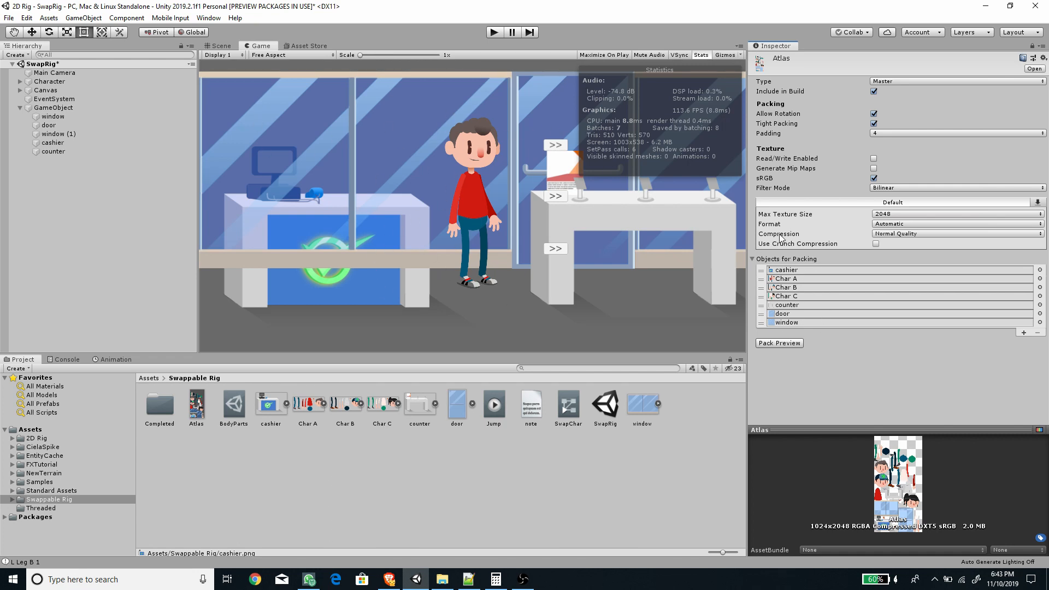
Unlock the Inspector, set the cashier sprite's Order in Layer to 1 and save the scene
click(53, 143)
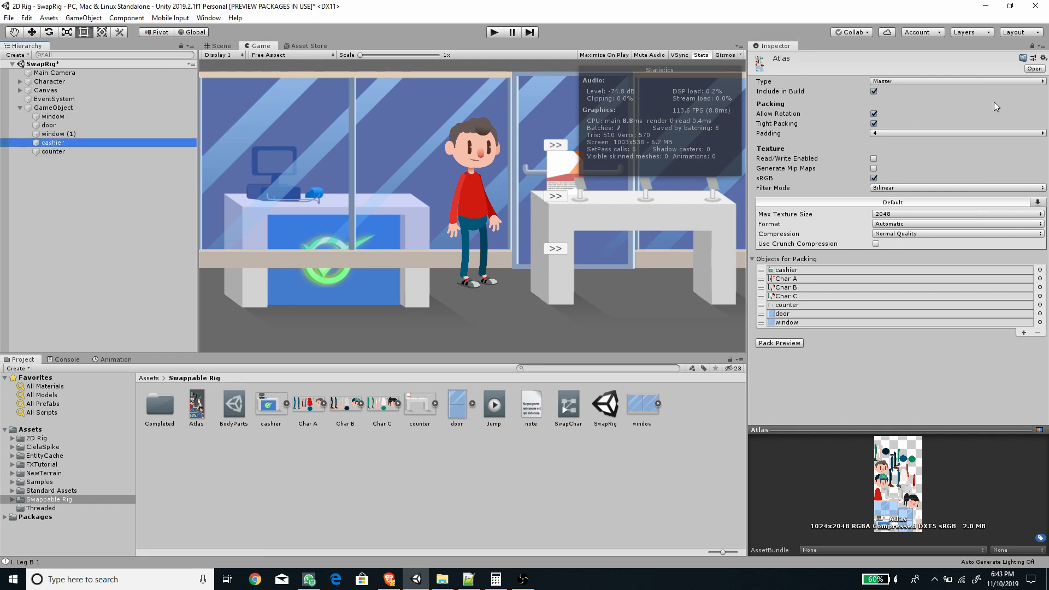
click(1034, 46)
click(894, 222)
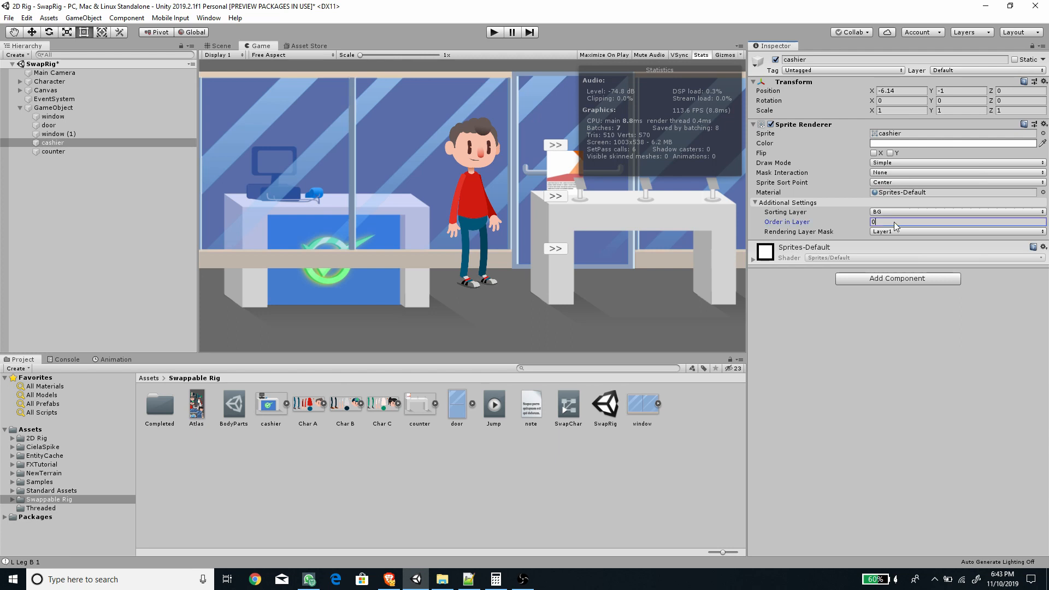
text(1)
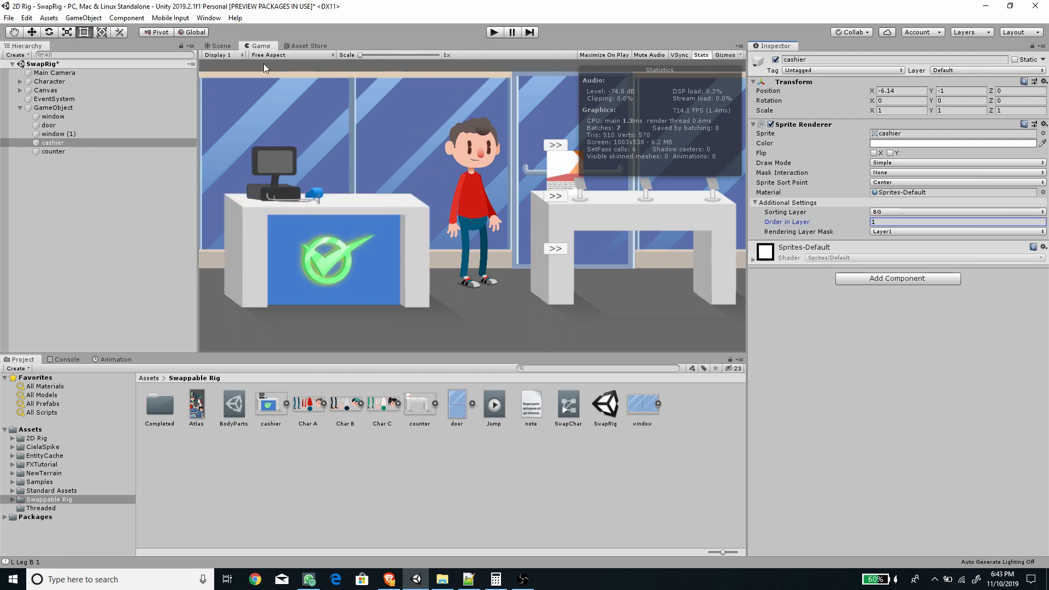
key(ctrl+s)
In the Editor project settings, switch the Sprite Packer mode to Disabled and back to Always Enabled, and close the settings
click(8, 17)
click(9, 18)
click(27, 17)
click(60, 313)
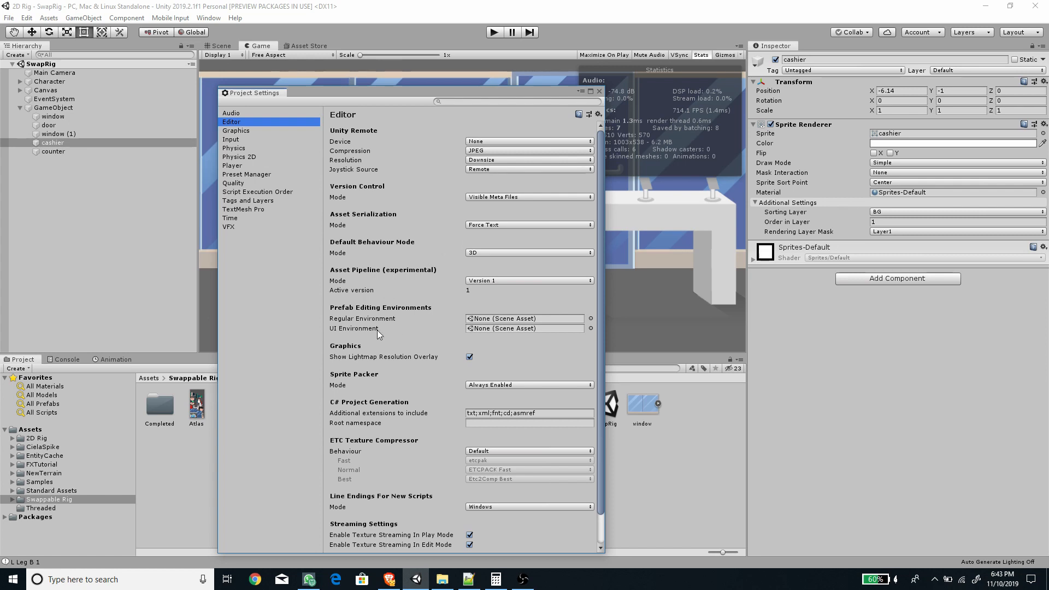
click(500, 385)
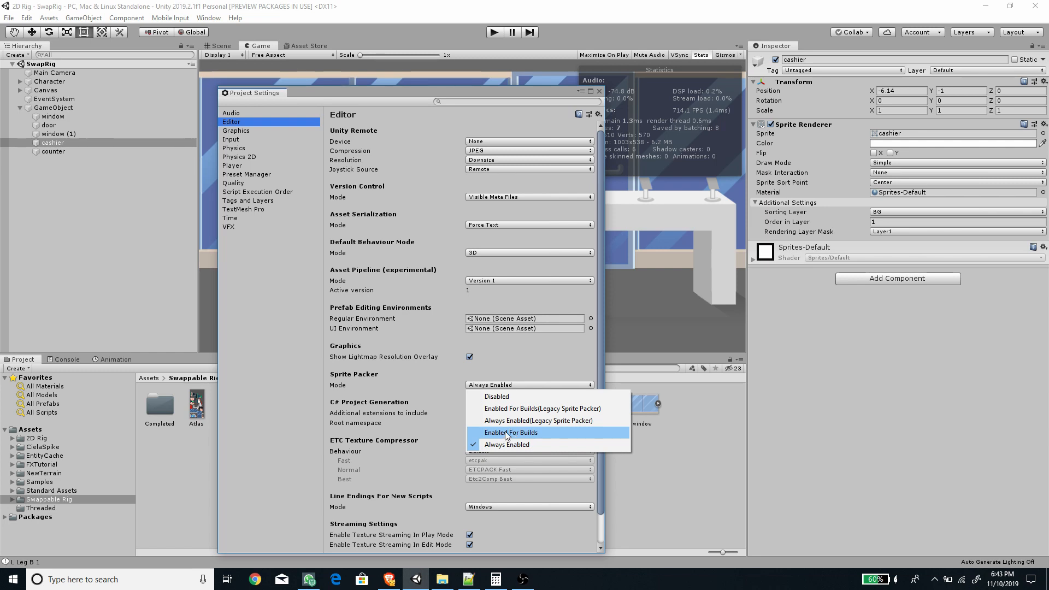
click(495, 397)
click(494, 385)
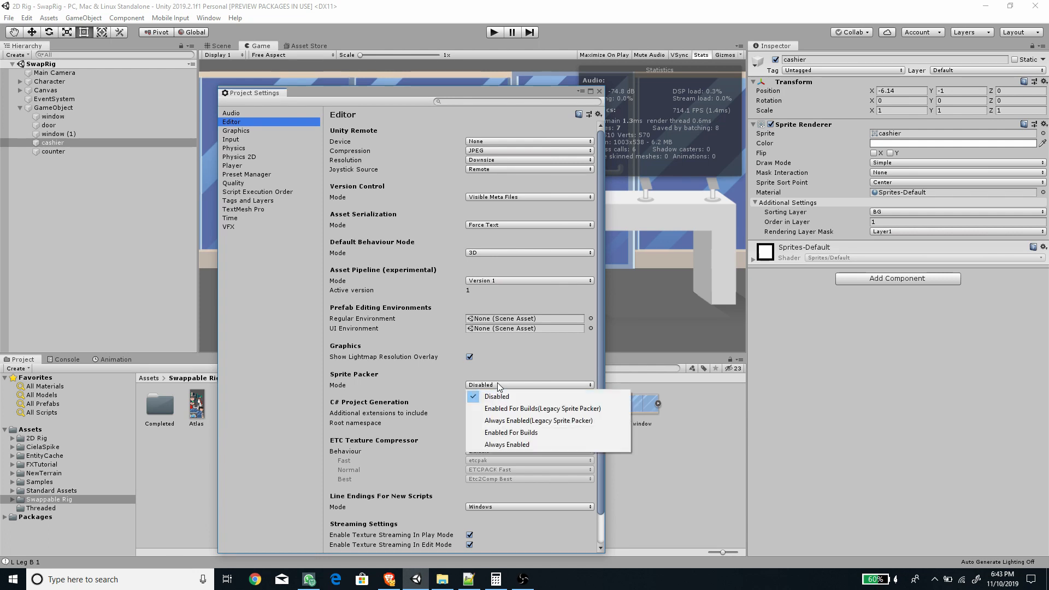
click(503, 447)
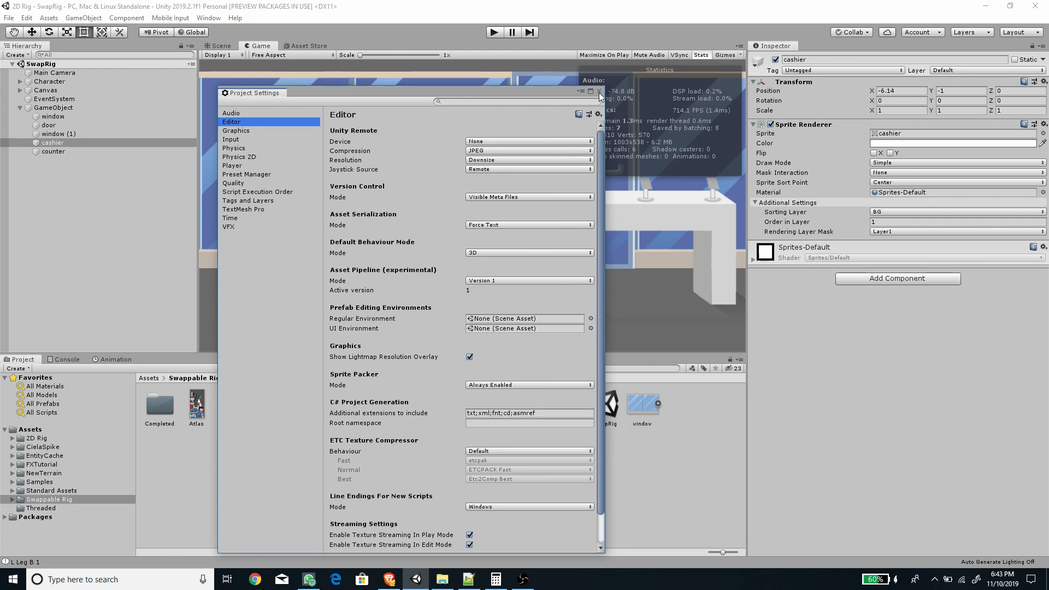
click(598, 92)
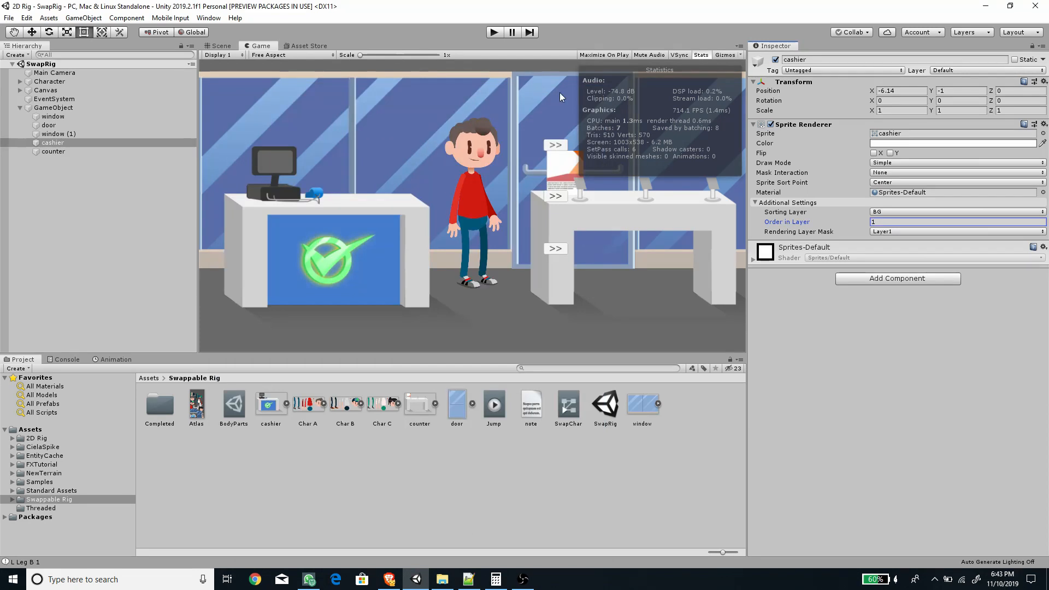
Run the scene with the packed atlas and swap the character's head, body and legs while examining the batch statistics
click(493, 32)
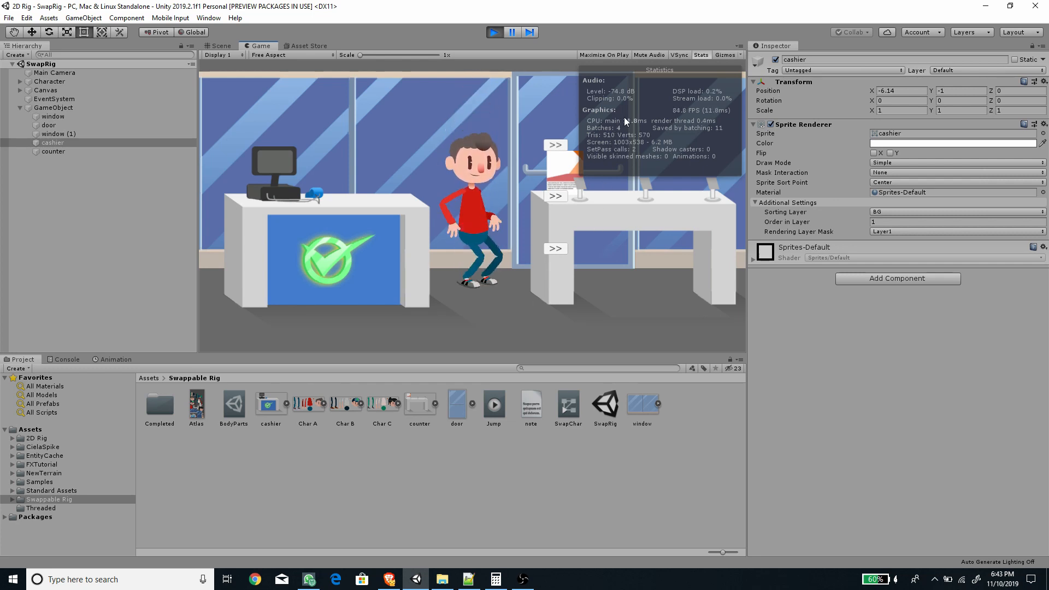
click(555, 145)
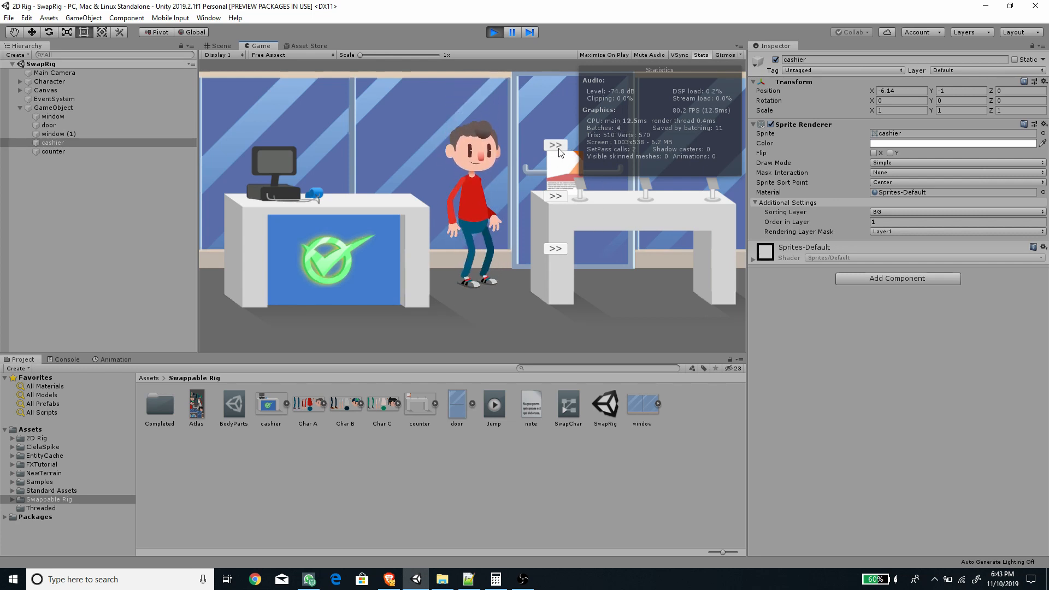
click(555, 146)
click(555, 145)
click(556, 146)
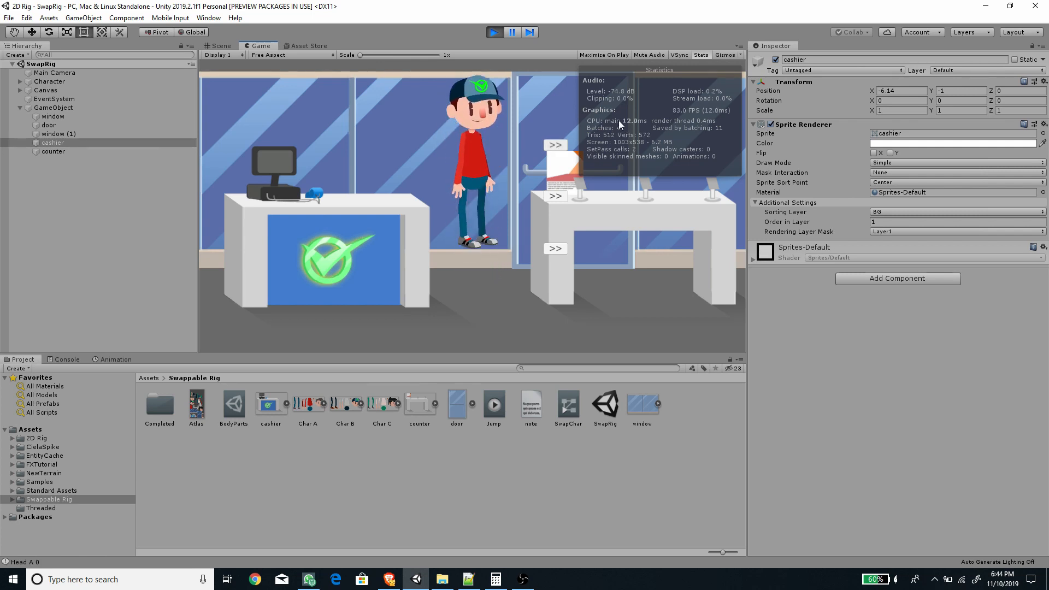
click(554, 146)
click(556, 196)
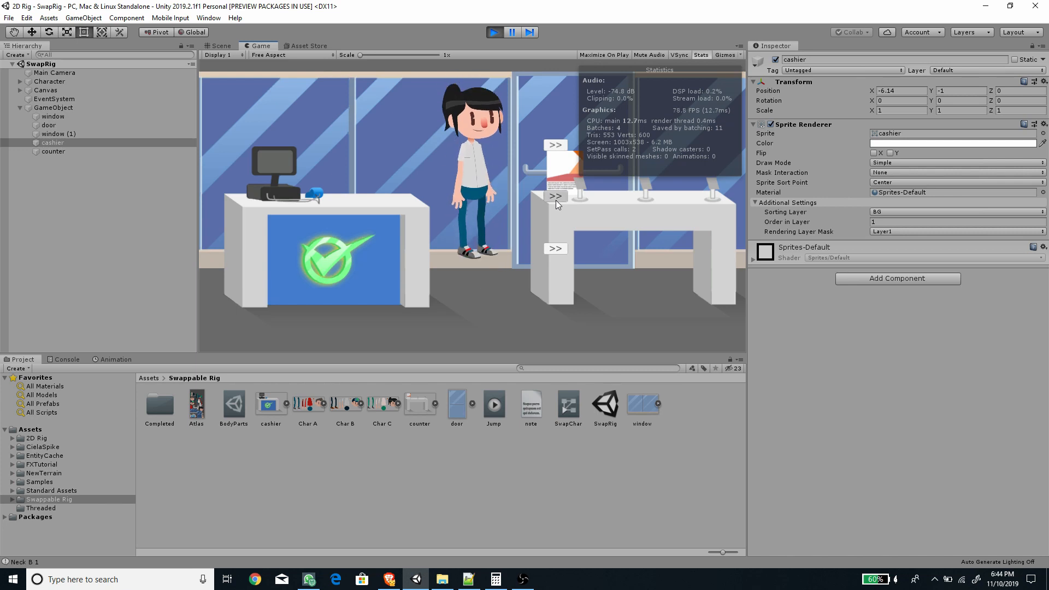
click(556, 250)
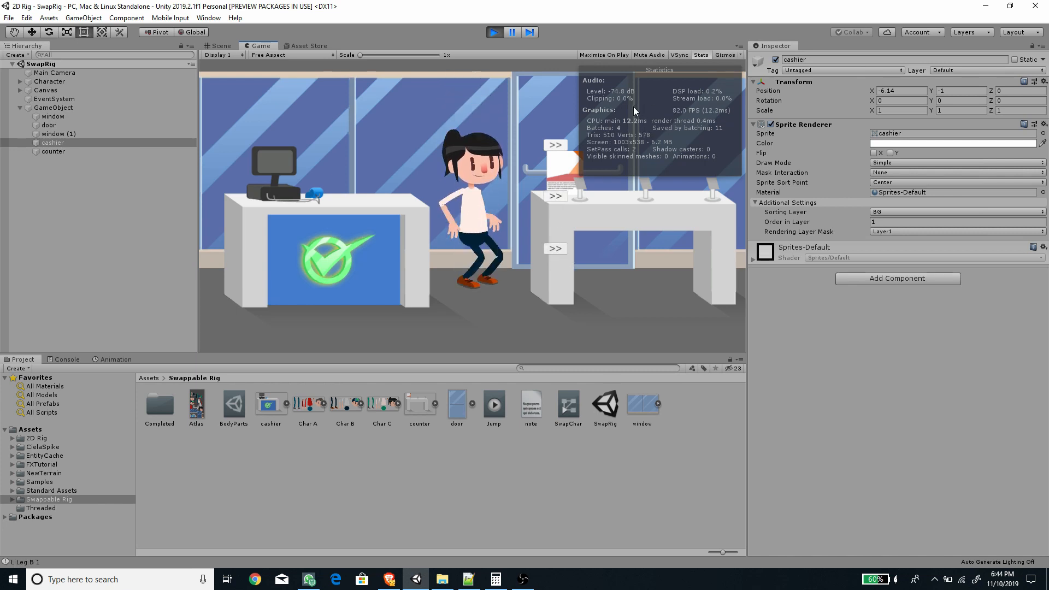